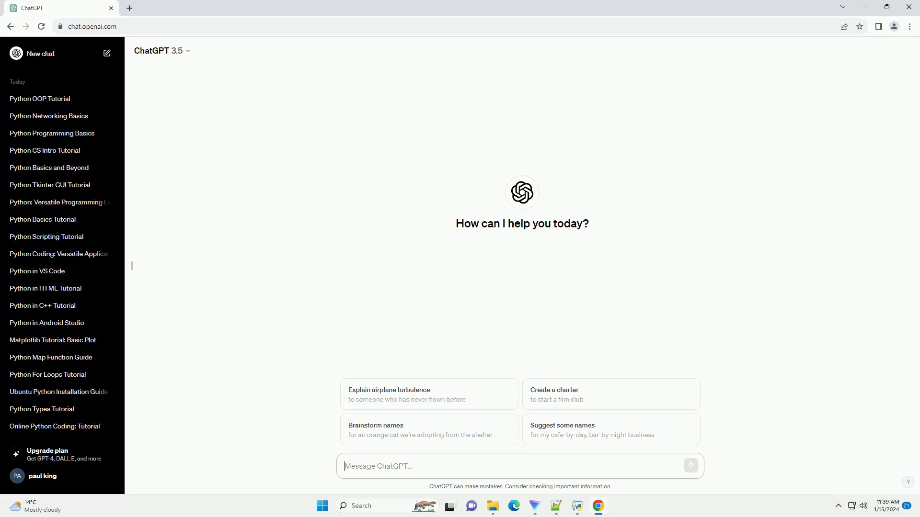
# Paste and send the request for a Python programming tutorial with code examples.
pyautogui.write('write an informative tutorial about what is python programming all about with code example')
pyautogui.press('Return')
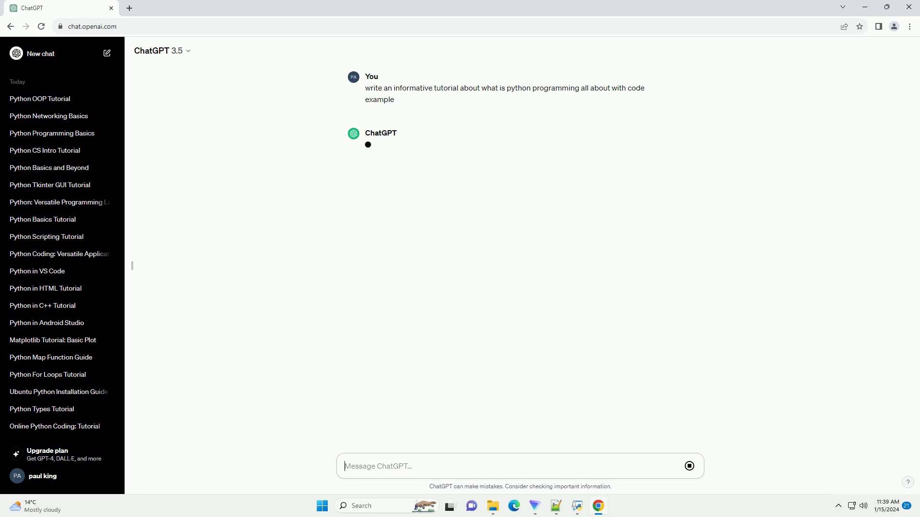